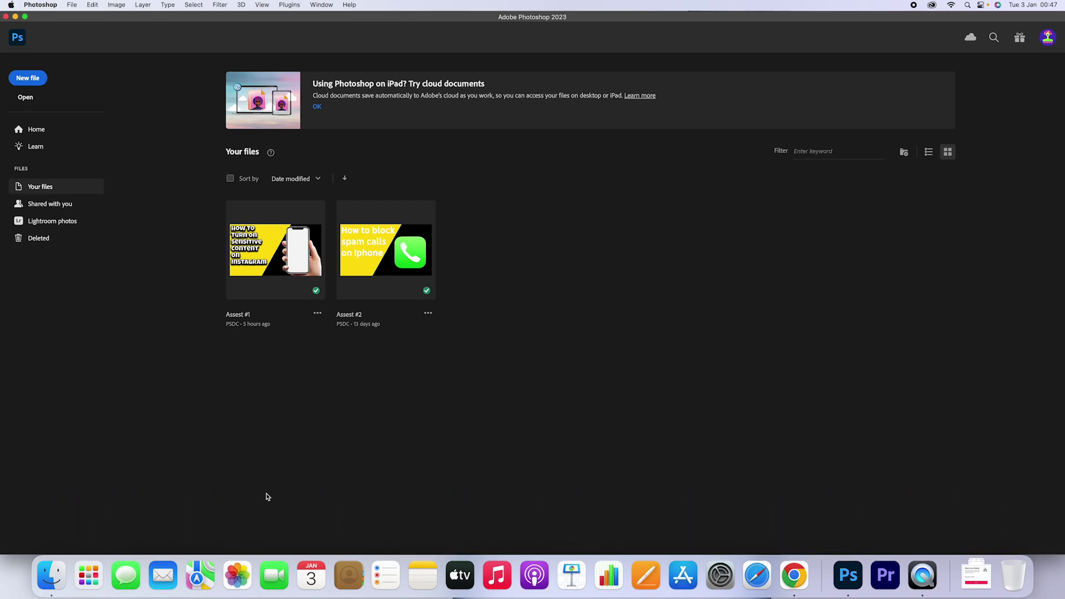
Launch Creative Cloud from Launchpad's Andere folder and show its account menu.
{"action": "left_click", "coordinate": [88, 574]}
{"action": "left_click", "coordinate": [530, 468]}
{"action": "left_click", "coordinate": [222, 491]}
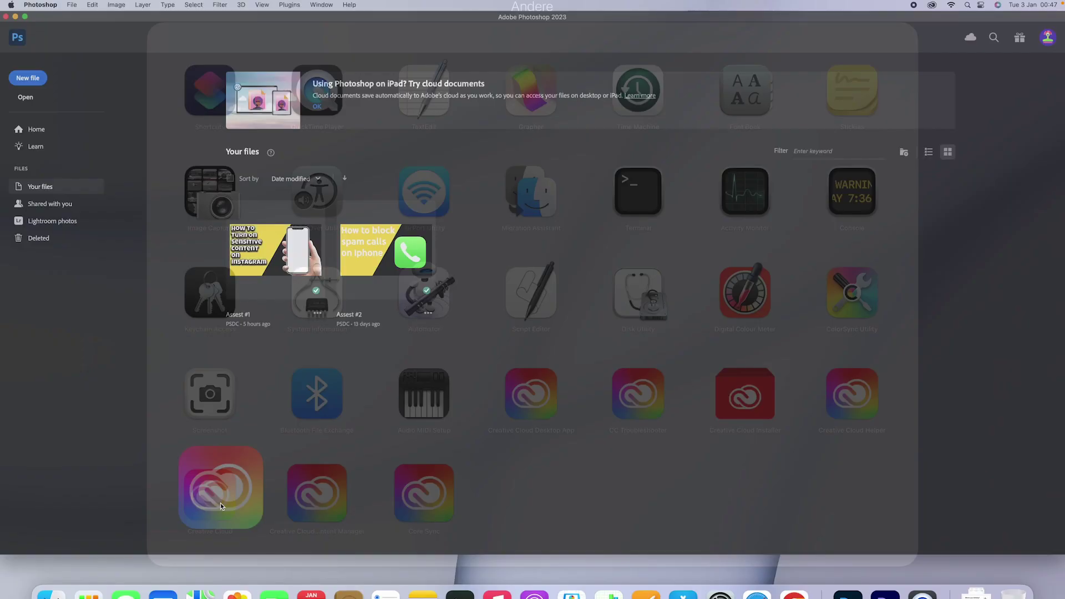
{"action": "left_click", "coordinate": [826, 121]}
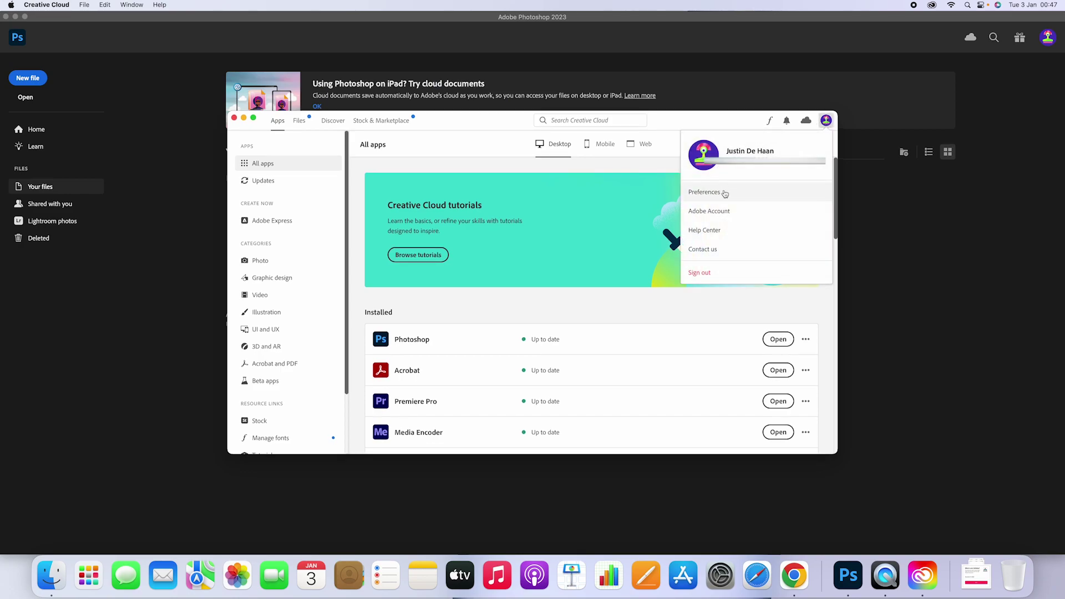
Set Creative Cloud's Apps default install language to Nederlands.
{"action": "left_click", "coordinate": [705, 191]}
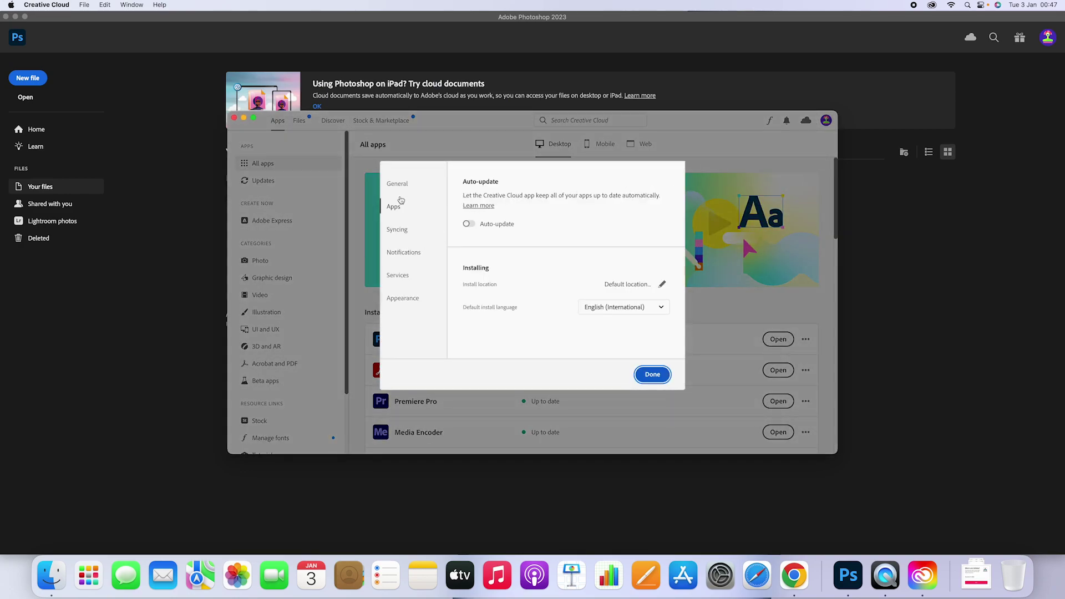
{"action": "left_click", "coordinate": [393, 207]}
{"action": "left_click", "coordinate": [606, 307]}
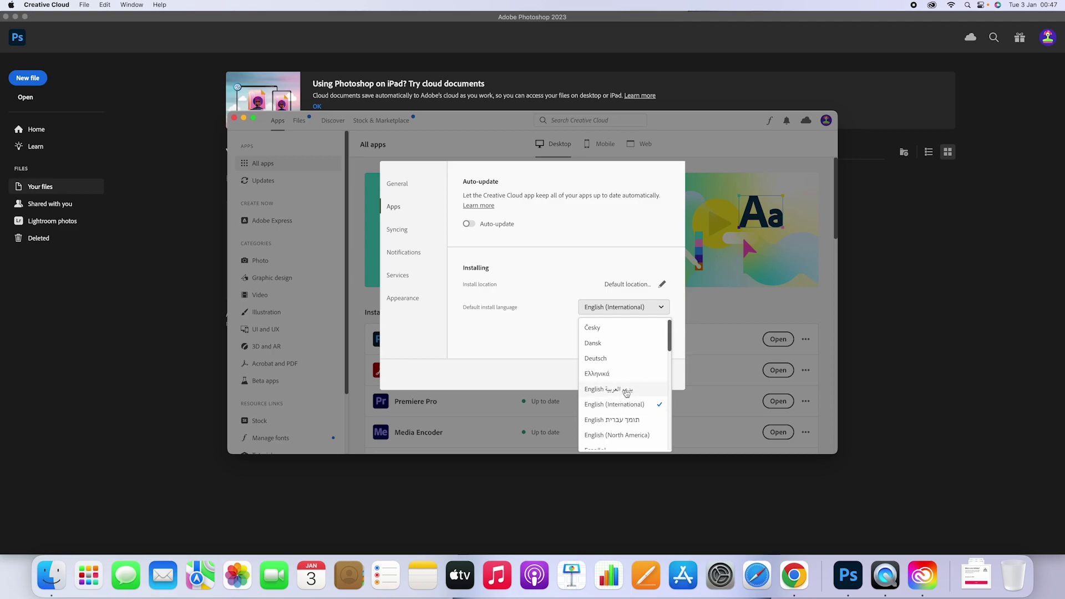
{"action": "scroll", "coordinate": [619, 375], "scroll_direction": "down", "scroll_amount": 2}
{"action": "scroll", "coordinate": [620, 375], "scroll_direction": "down", "scroll_amount": 3}
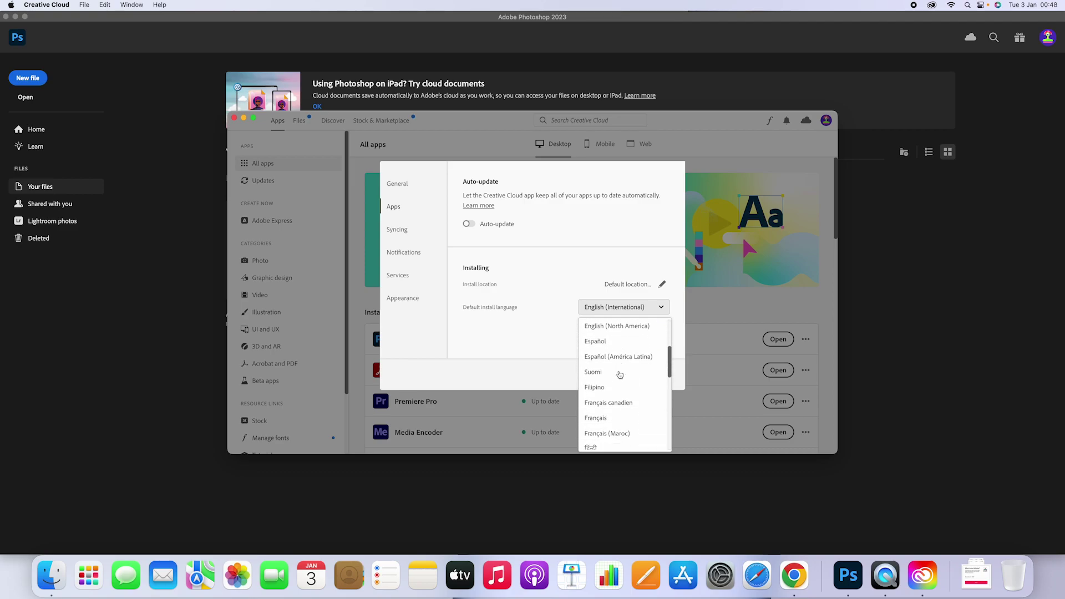
{"action": "scroll", "coordinate": [619, 374], "scroll_direction": "down", "scroll_amount": 3}
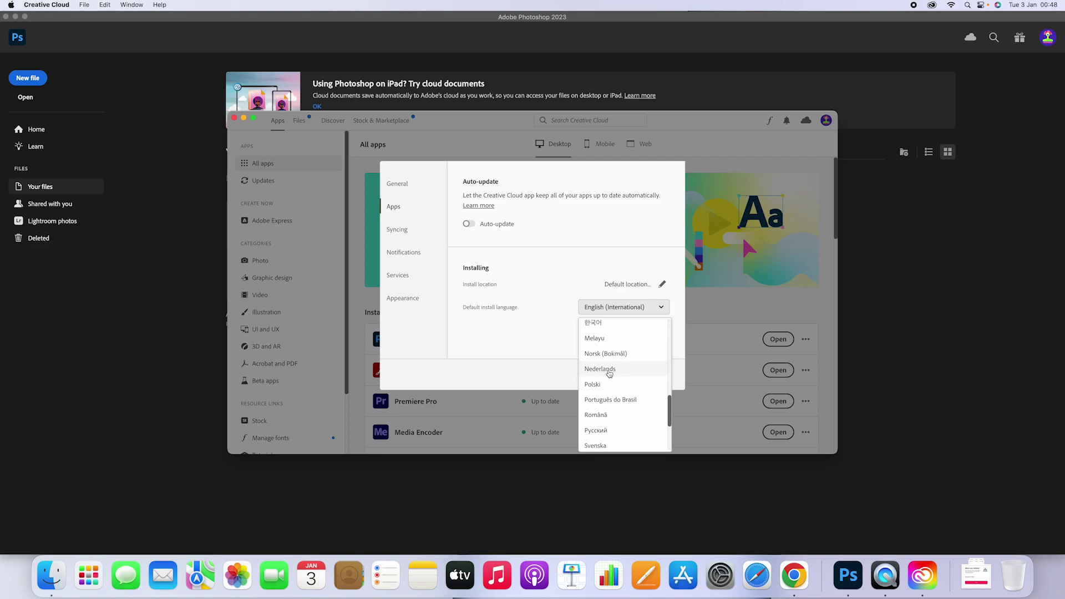
{"action": "left_click", "coordinate": [608, 370]}
Confirm with Done, close Creative Cloud, and bring up Photoshop's Preferences with Command+K.
{"action": "left_click", "coordinate": [652, 375]}
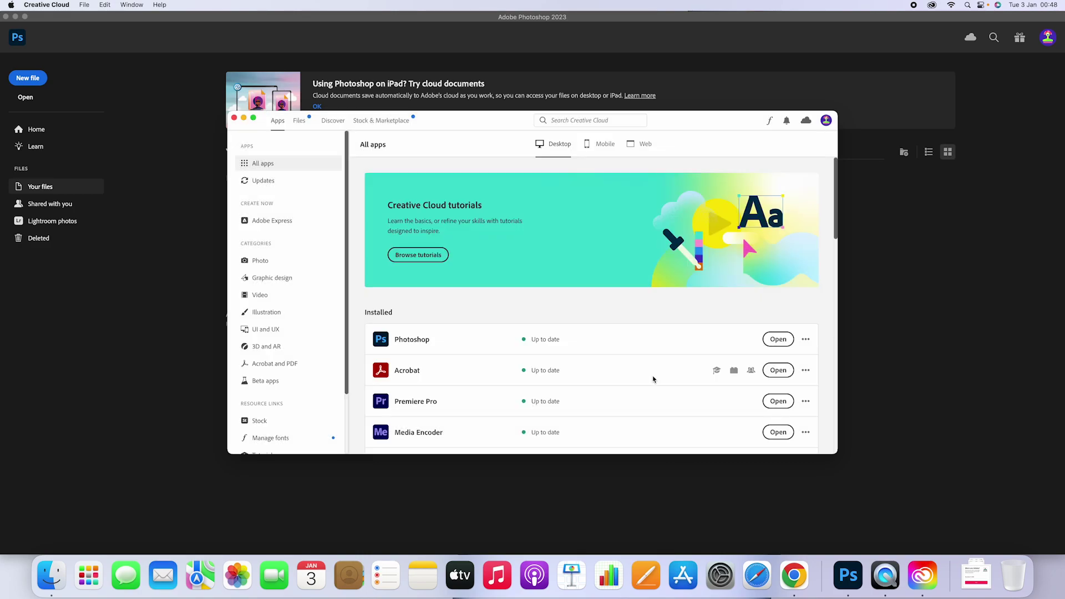
{"action": "left_click", "coordinate": [237, 119]}
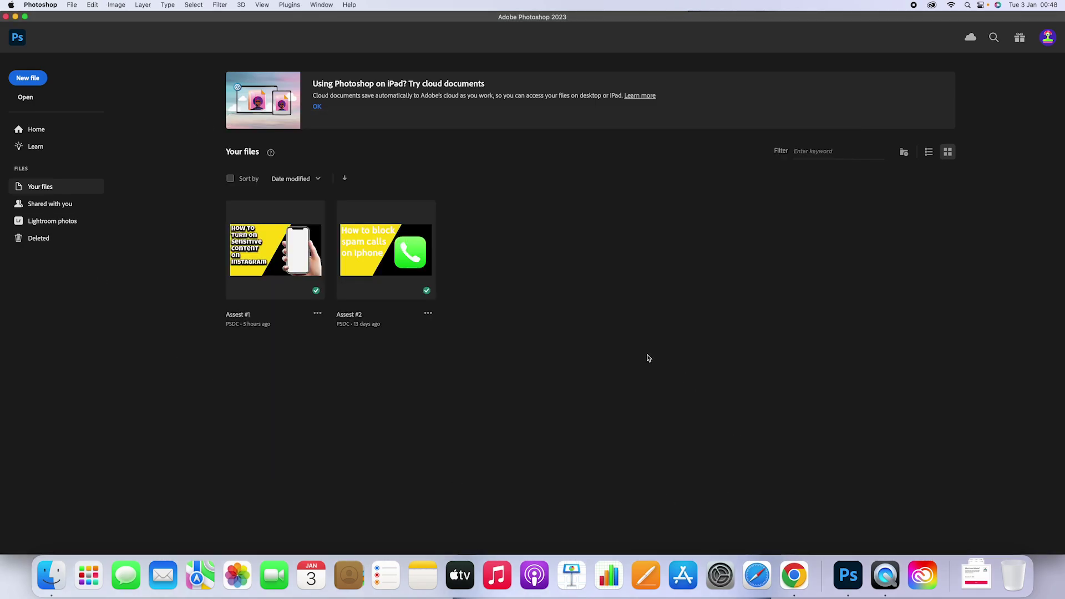
{"action": "key", "text": "super+k"}
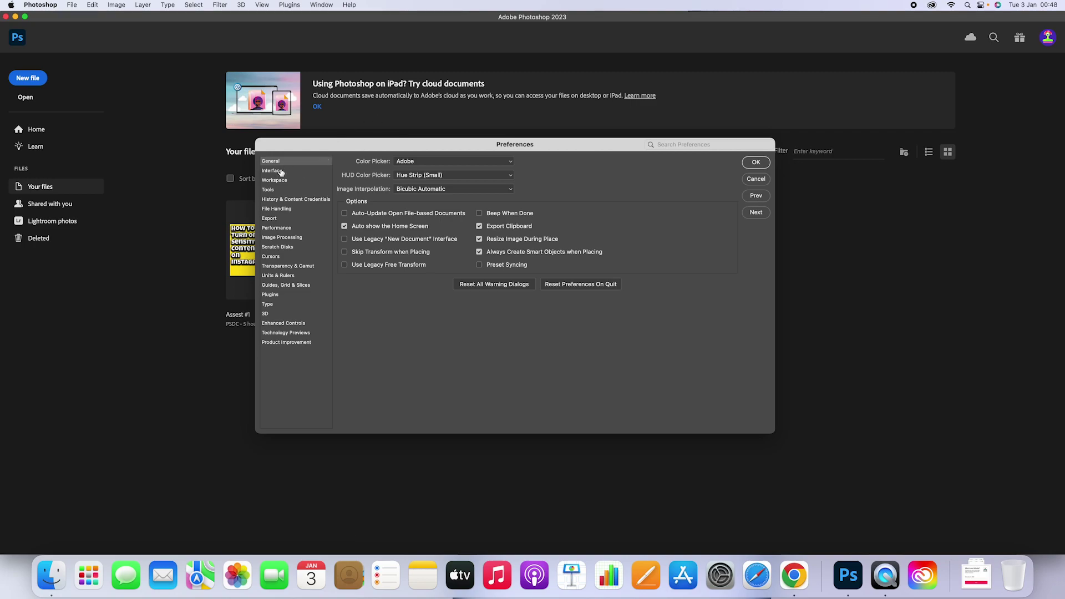
Choose Nederlands as the UI Language in Photoshop's Interface preferences.
{"action": "left_click", "coordinate": [280, 172]}
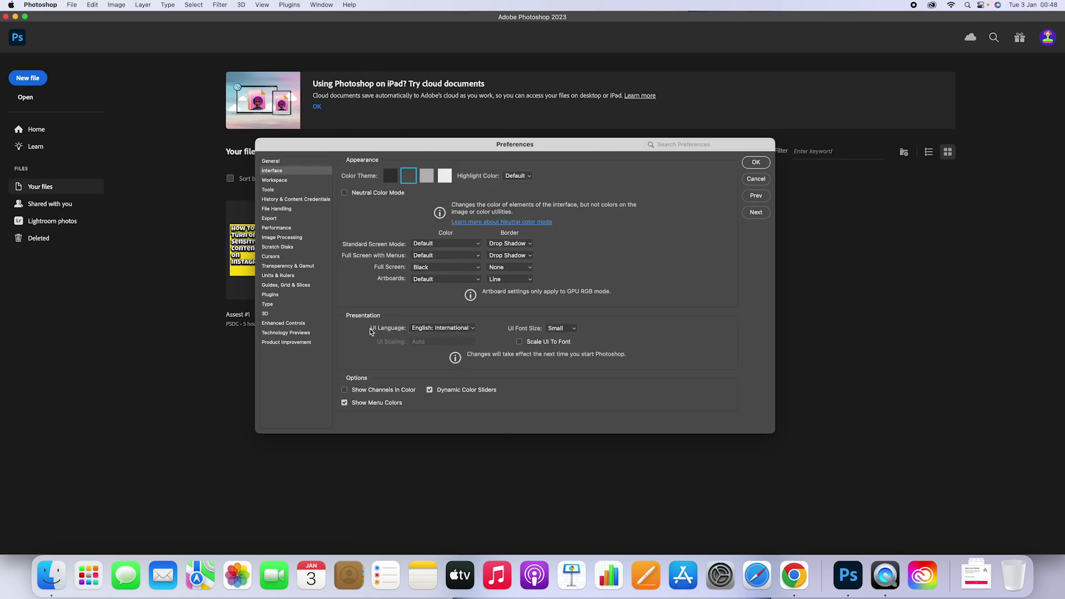
{"action": "left_click", "coordinate": [439, 332]}
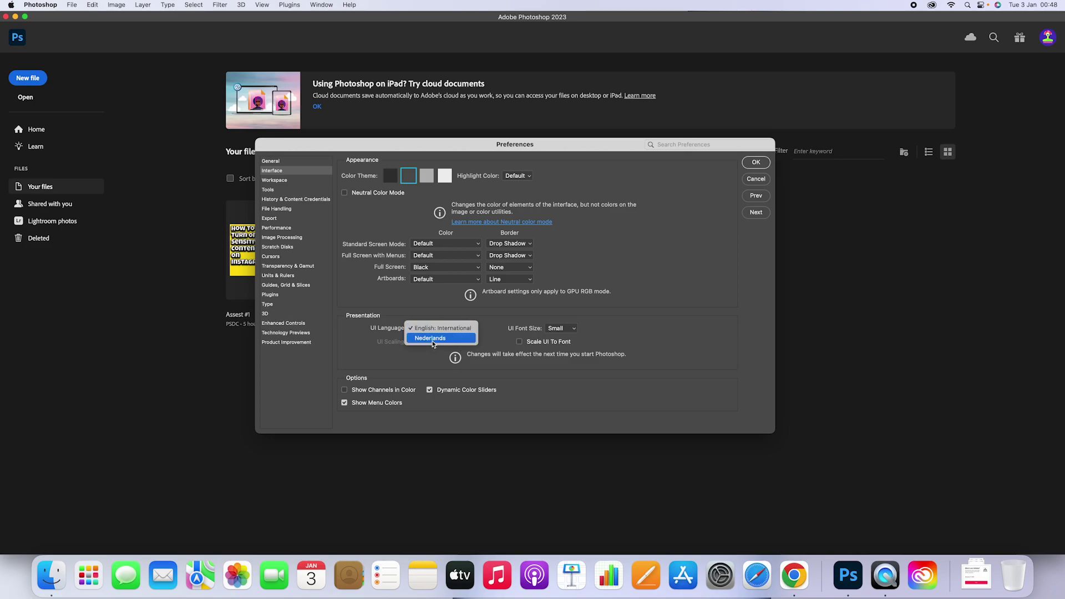
{"action": "left_click", "coordinate": [432, 340]}
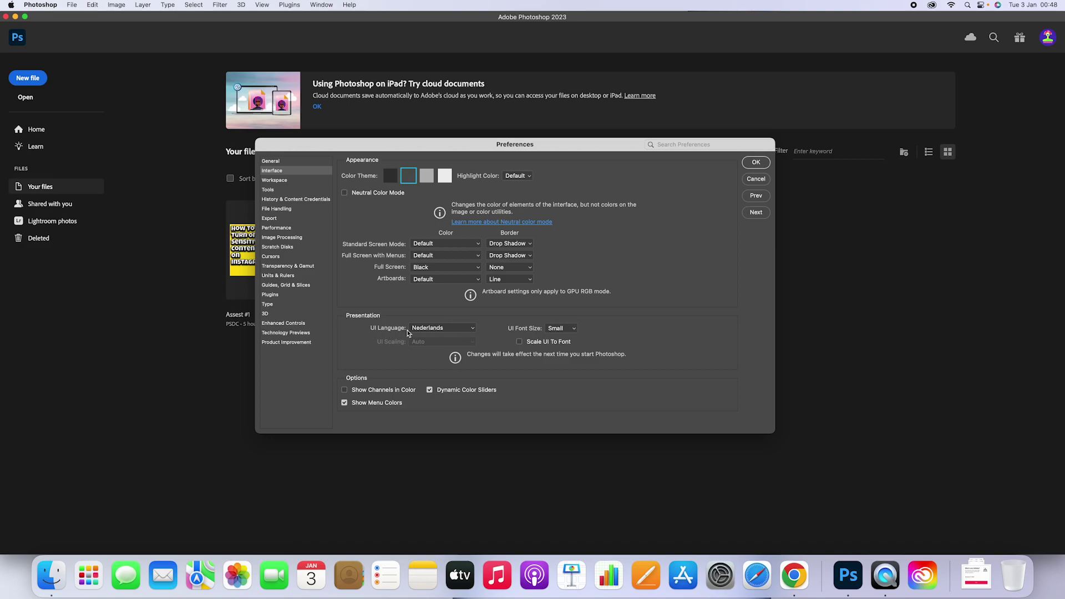
Change the UI Language dropdown from Nederlands to English: International.
{"action": "left_click", "coordinate": [426, 328]}
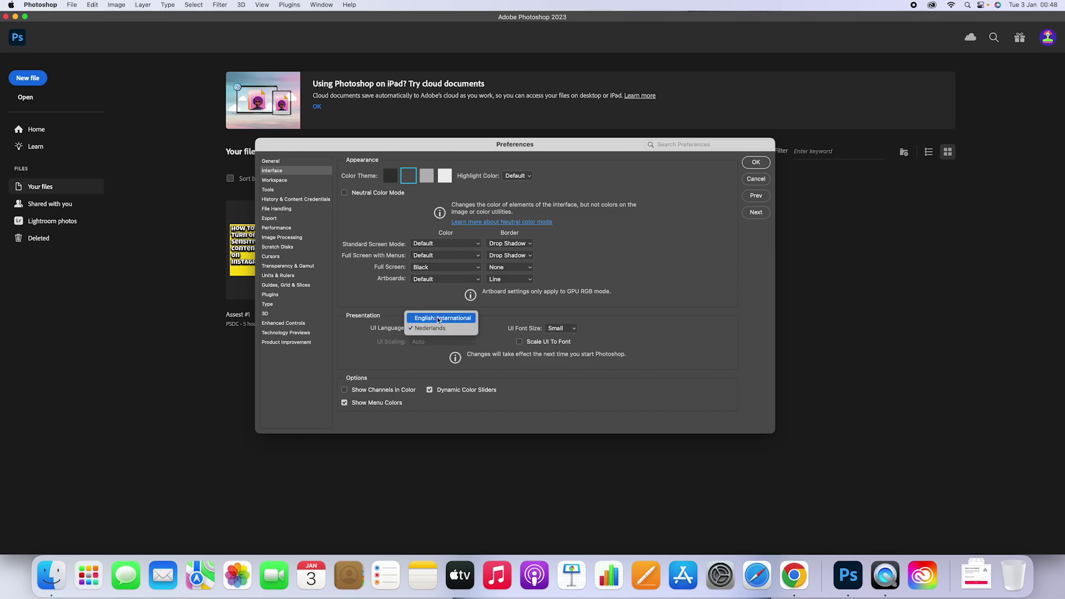
{"action": "left_click", "coordinate": [436, 317]}
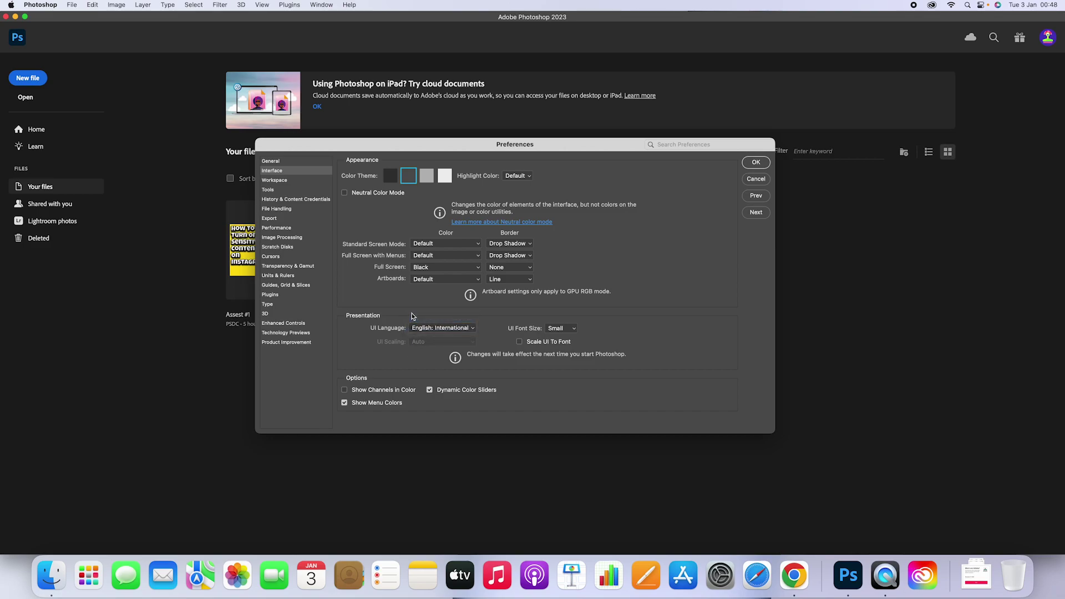